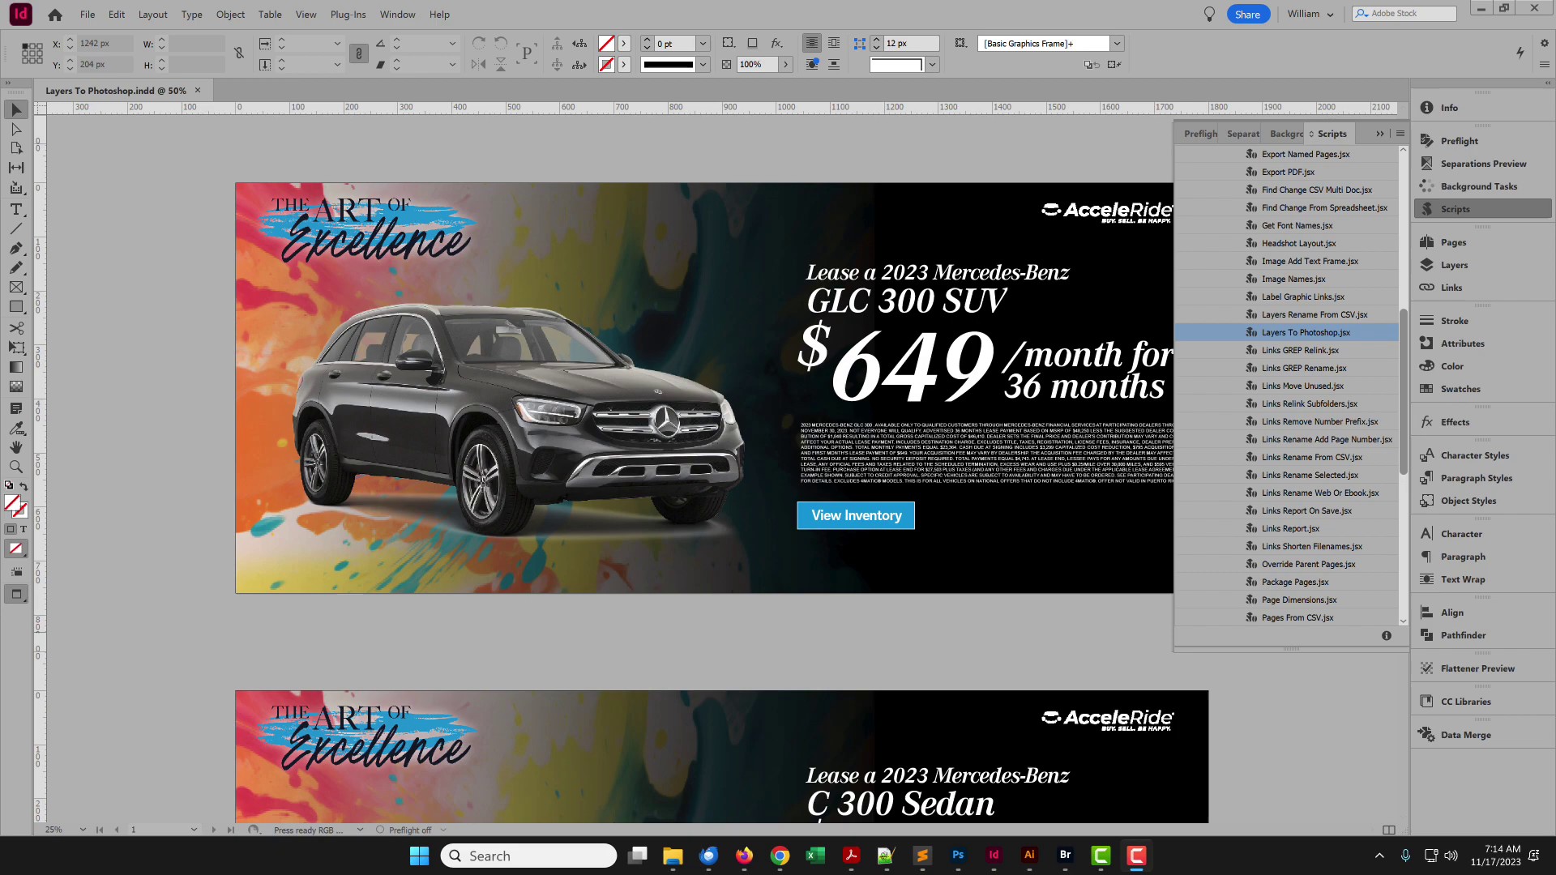
Step: Go to page 3 and show the Vehicle, Offers, Buttons and Logos, and Background layers
scroll(1046, 357, "down", 10)
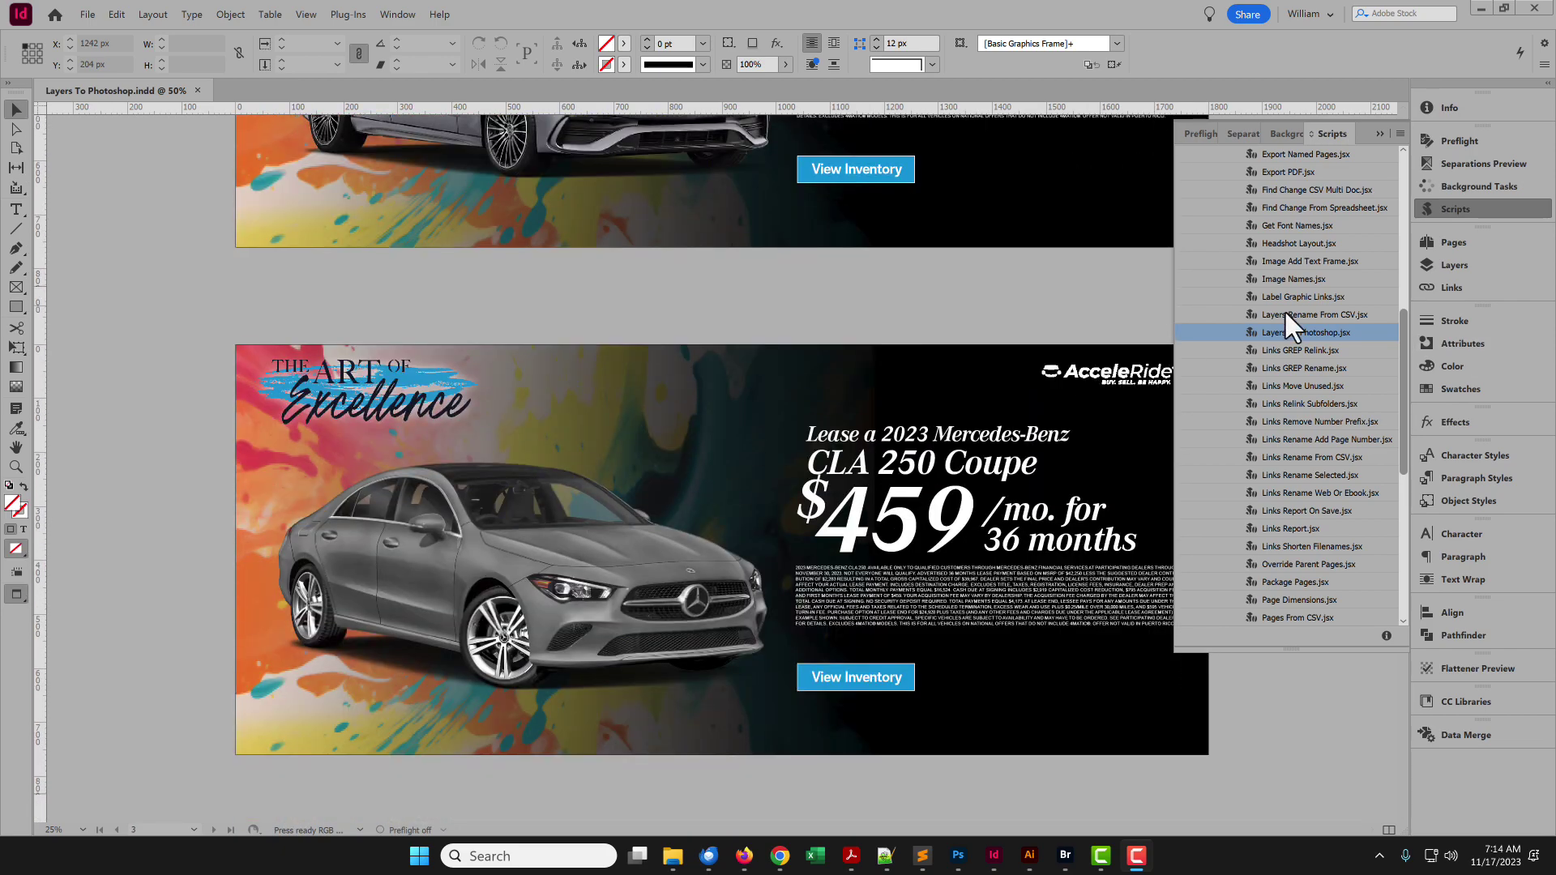
left_click(1452, 265)
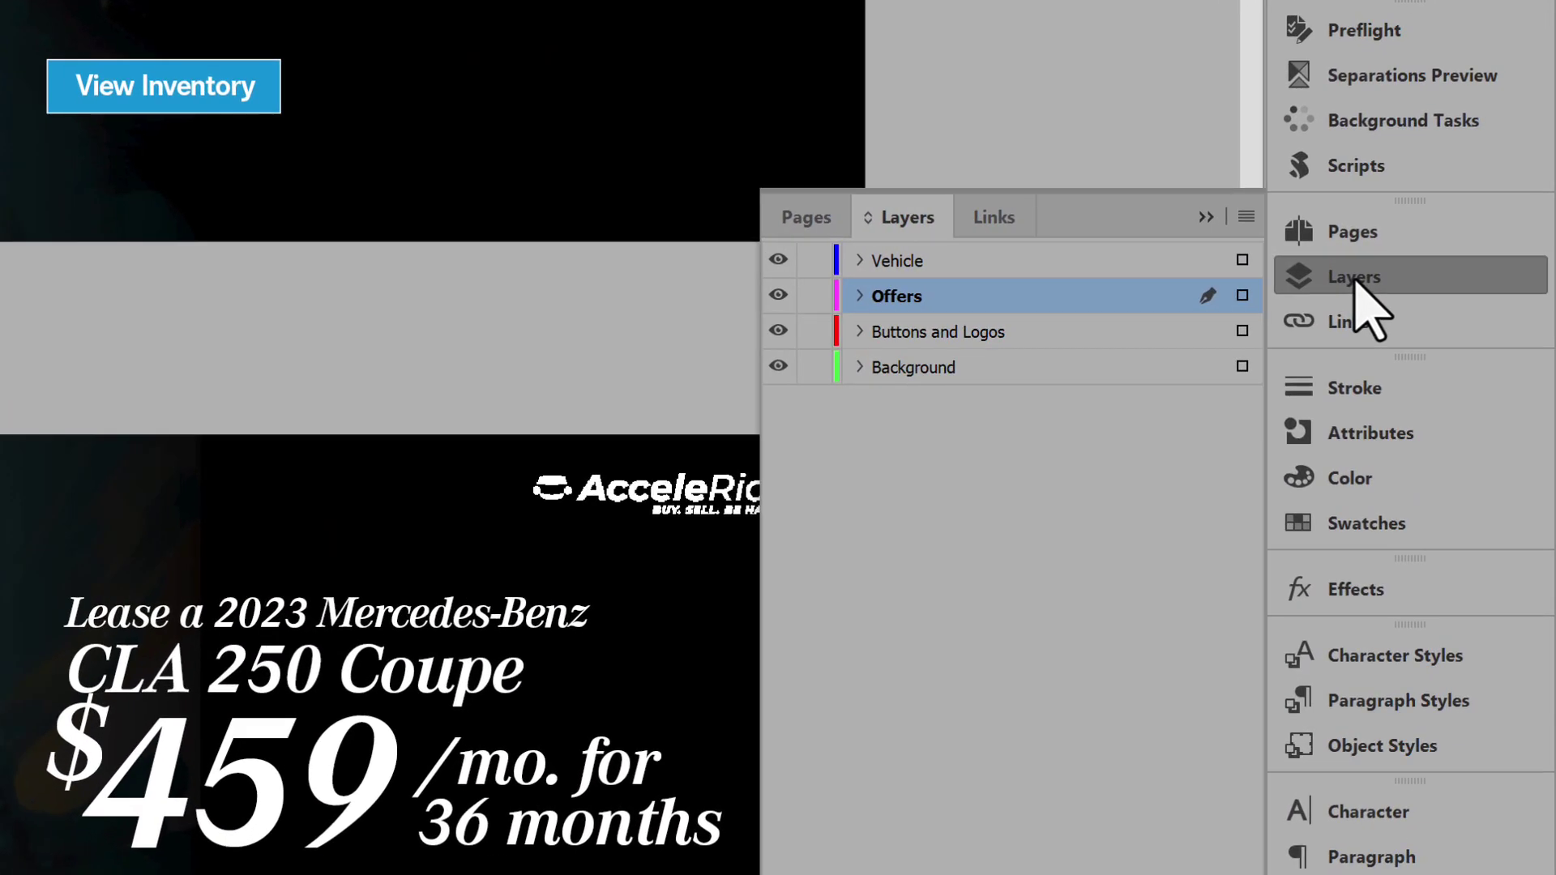
Step: Show the Scripts panel listing Layers To Photoshop.jsx
left_click(1366, 163)
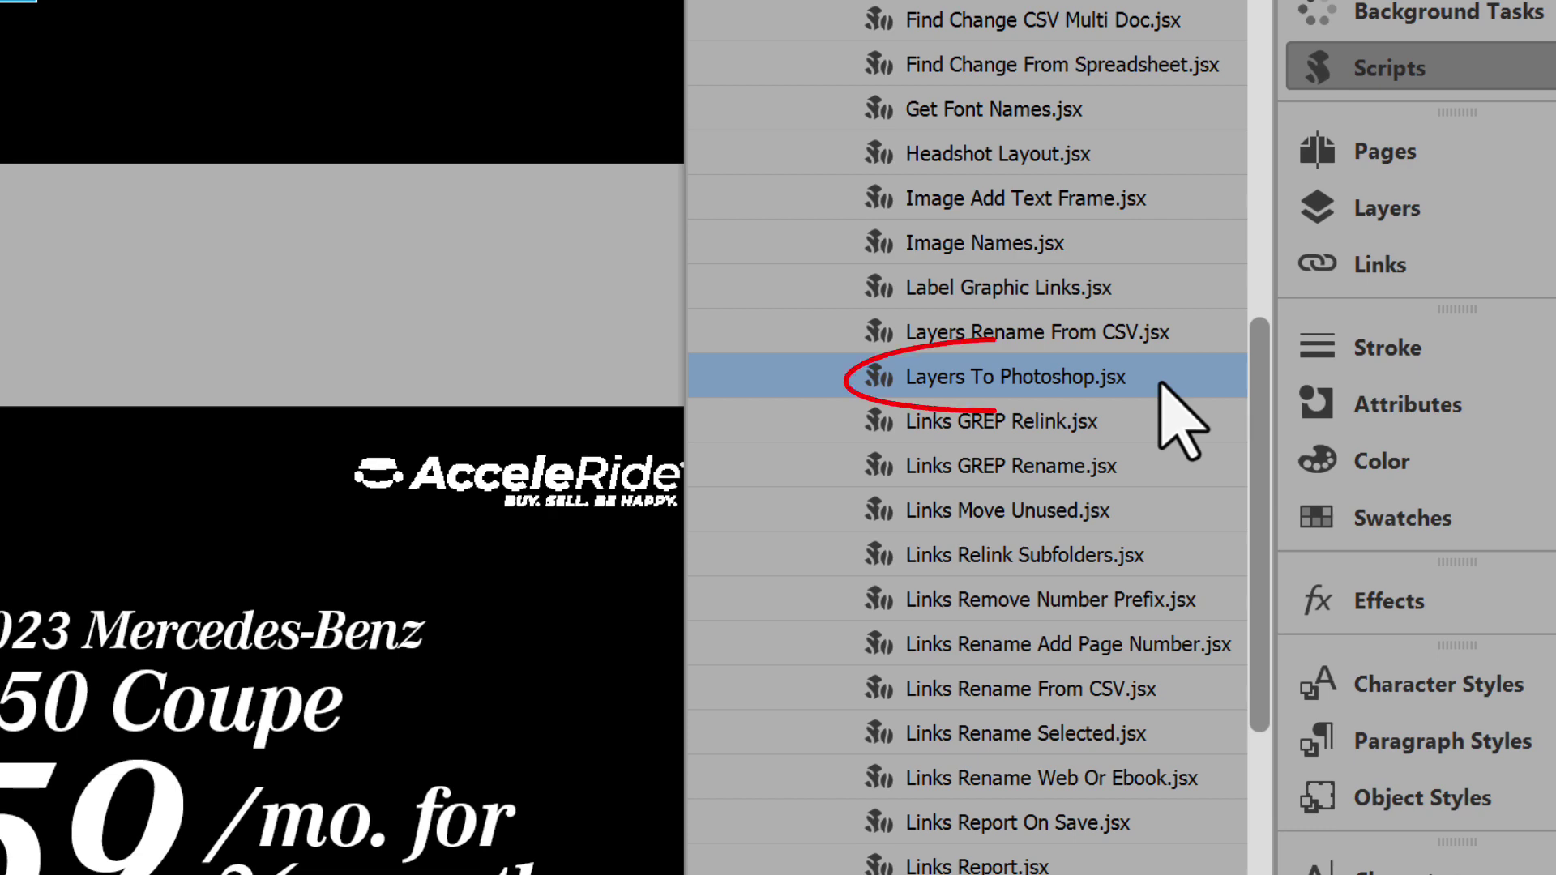
Step: Run Layers To Photoshop.jsx, processing the Layers To Photoshop folder with subfolders included
double_click(1013, 377)
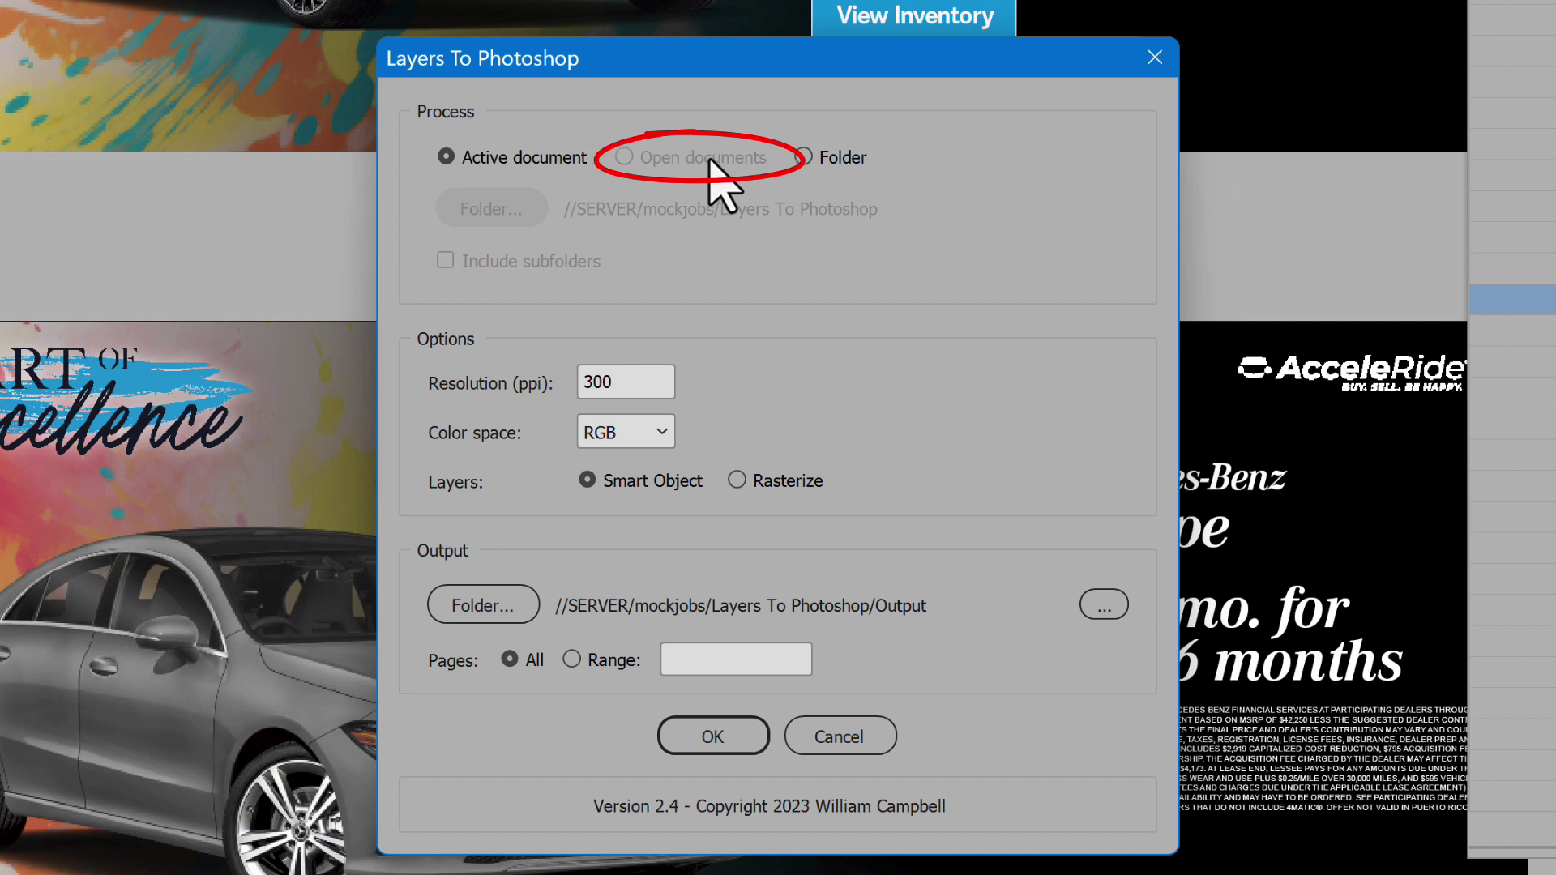
left_click(852, 162)
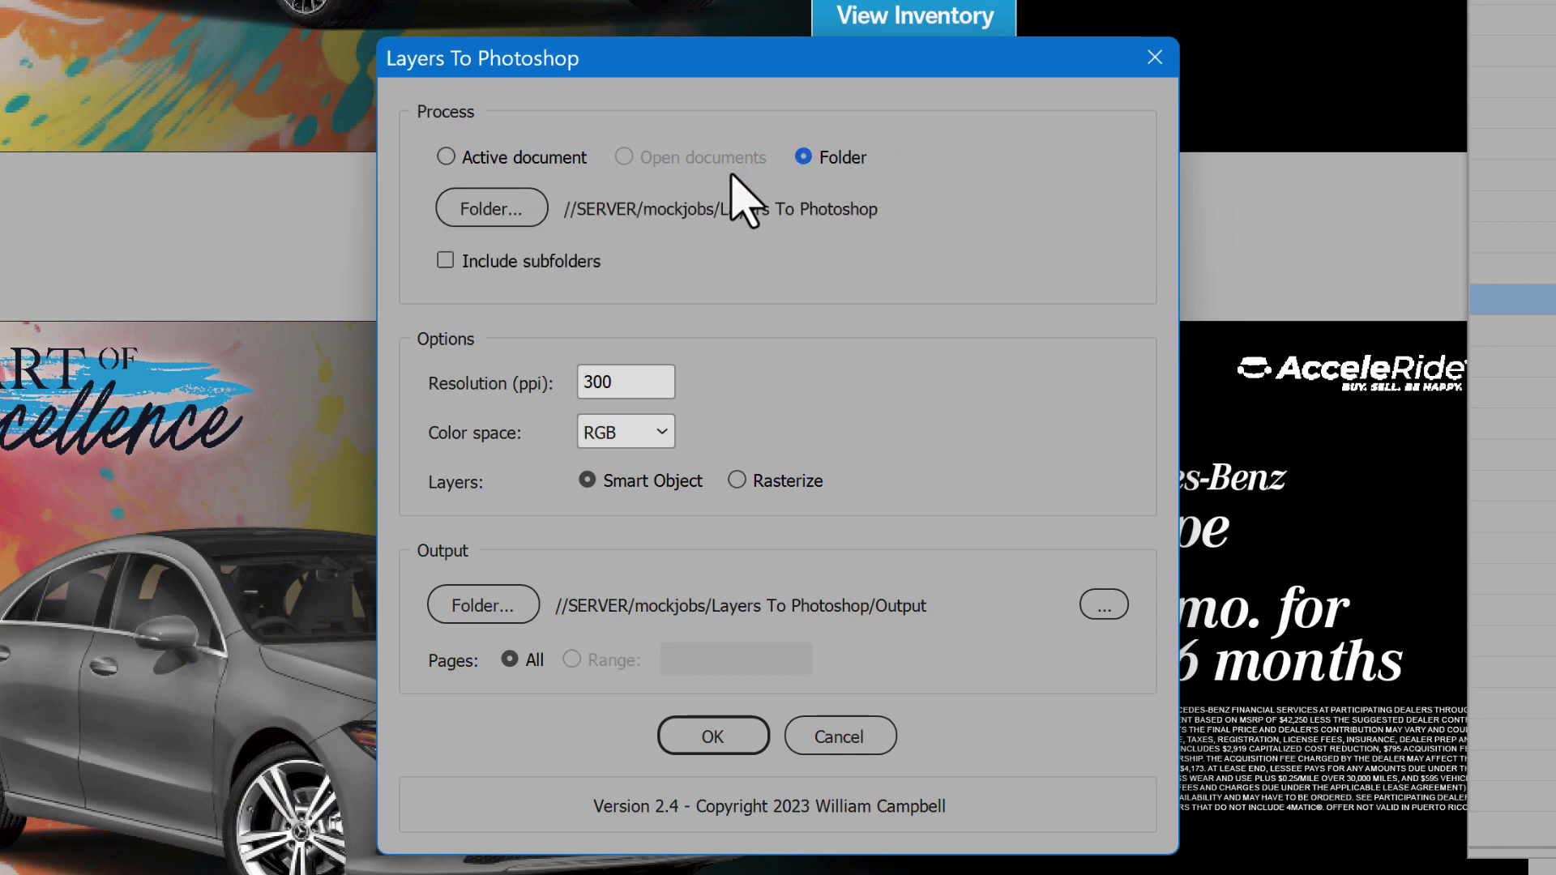
left_click(506, 211)
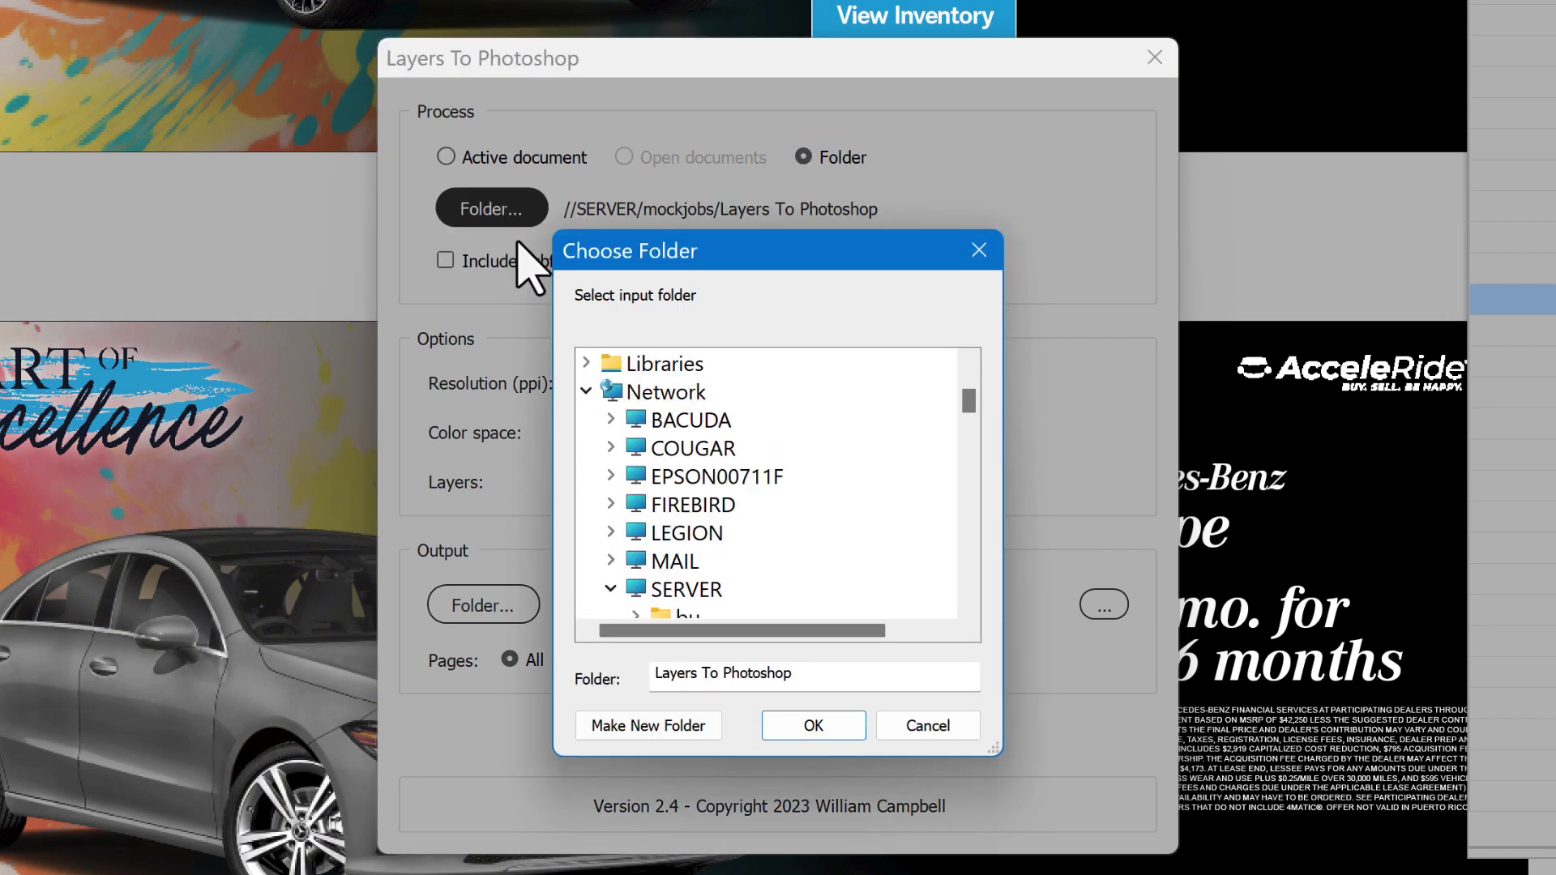
left_click(815, 727)
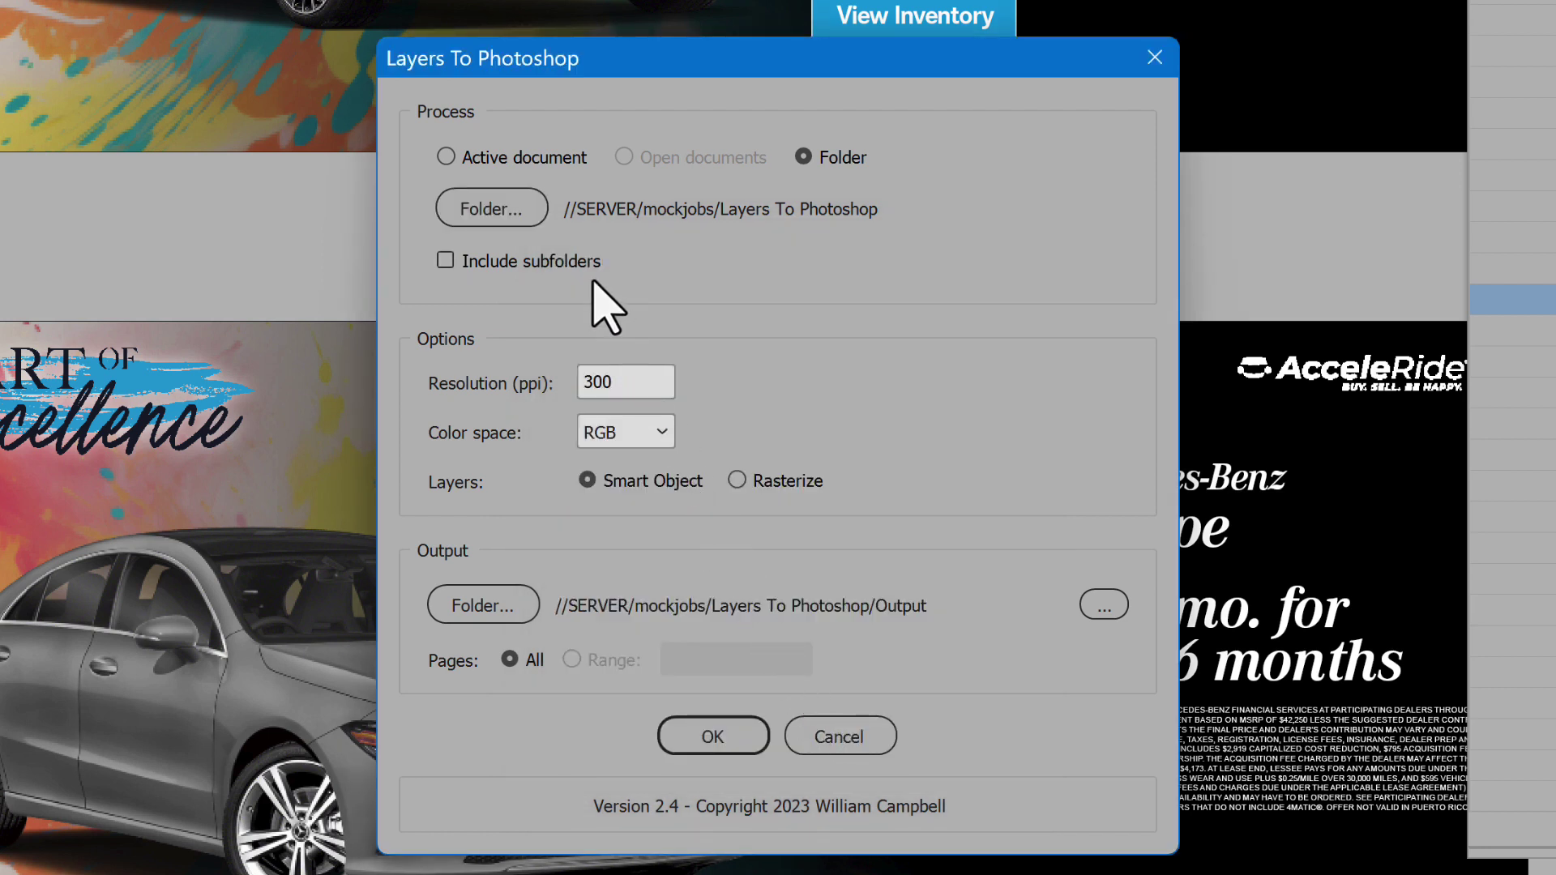
left_click(566, 259)
Step: Exclude subfolders, keep RGB colour space, and keep layers as Smart Objects
left_click(569, 259)
left_click(668, 431)
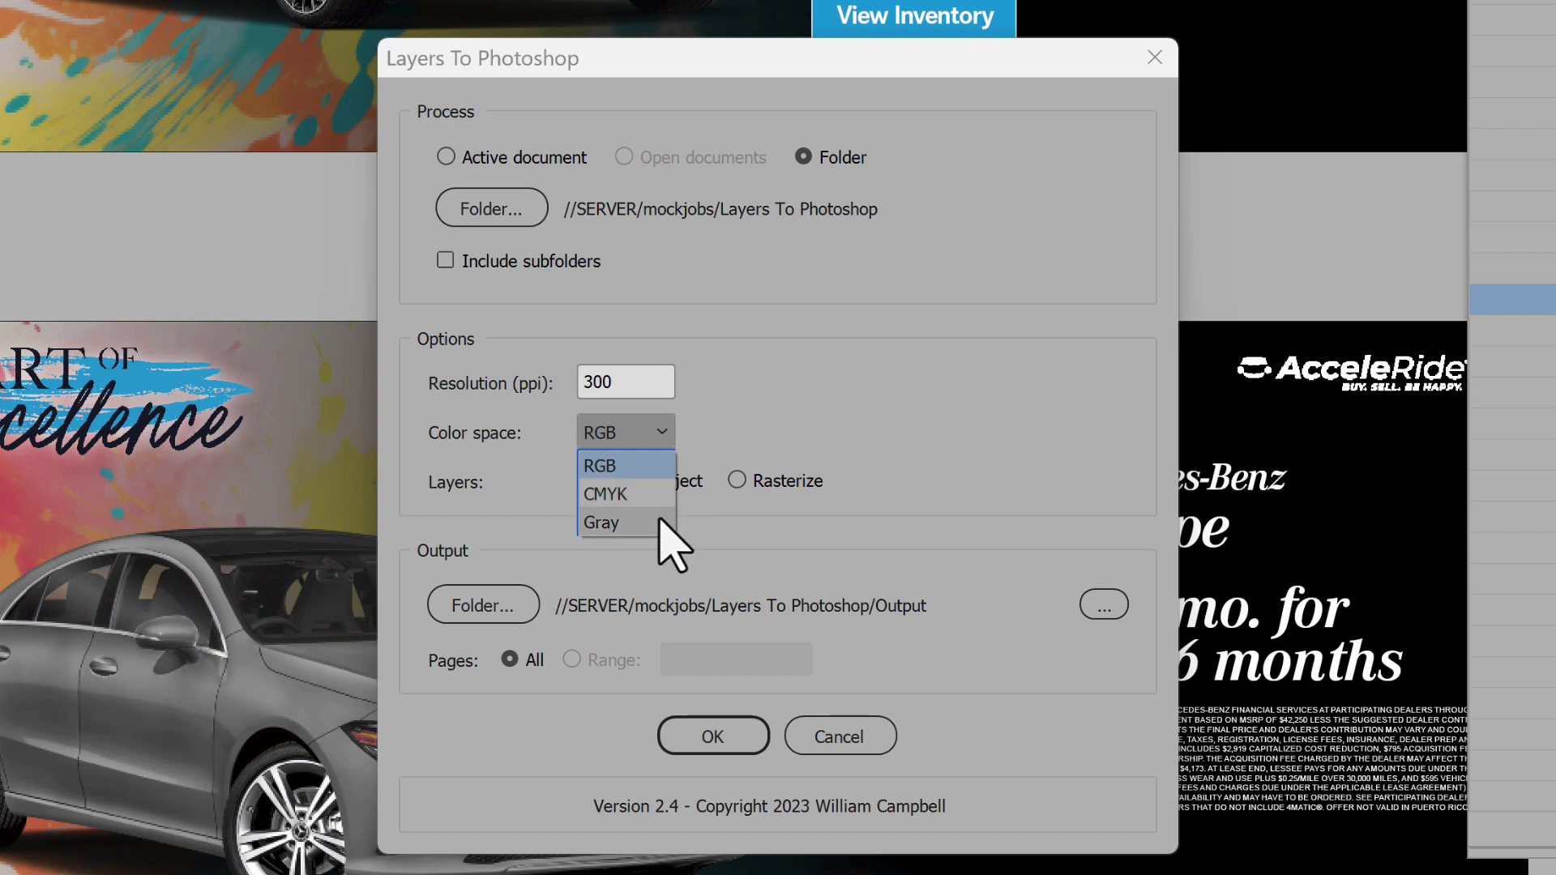
left_click(757, 445)
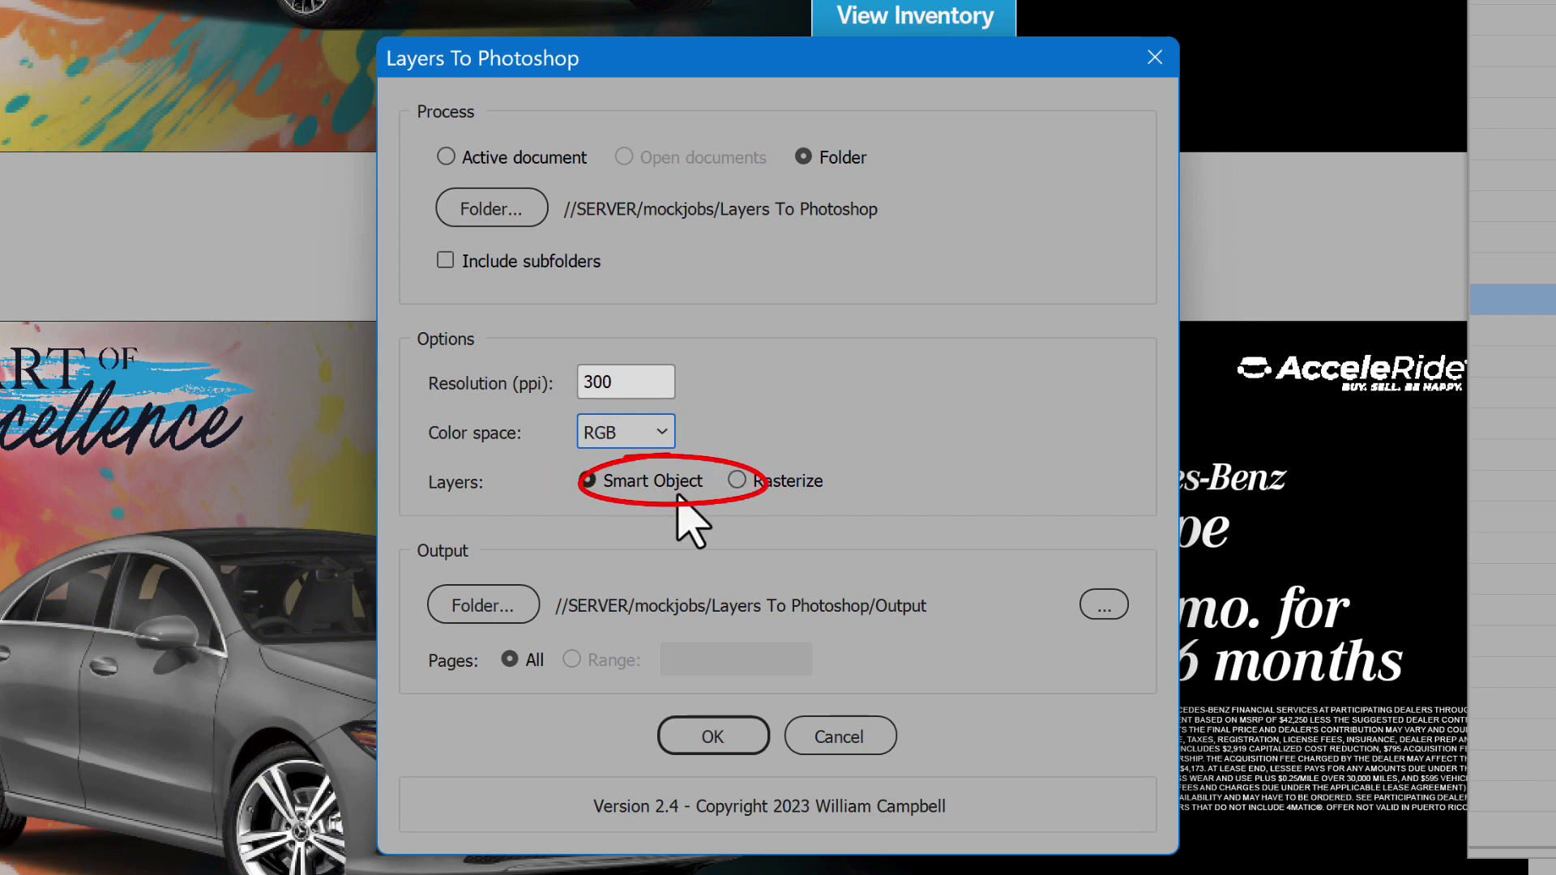
left_click(796, 485)
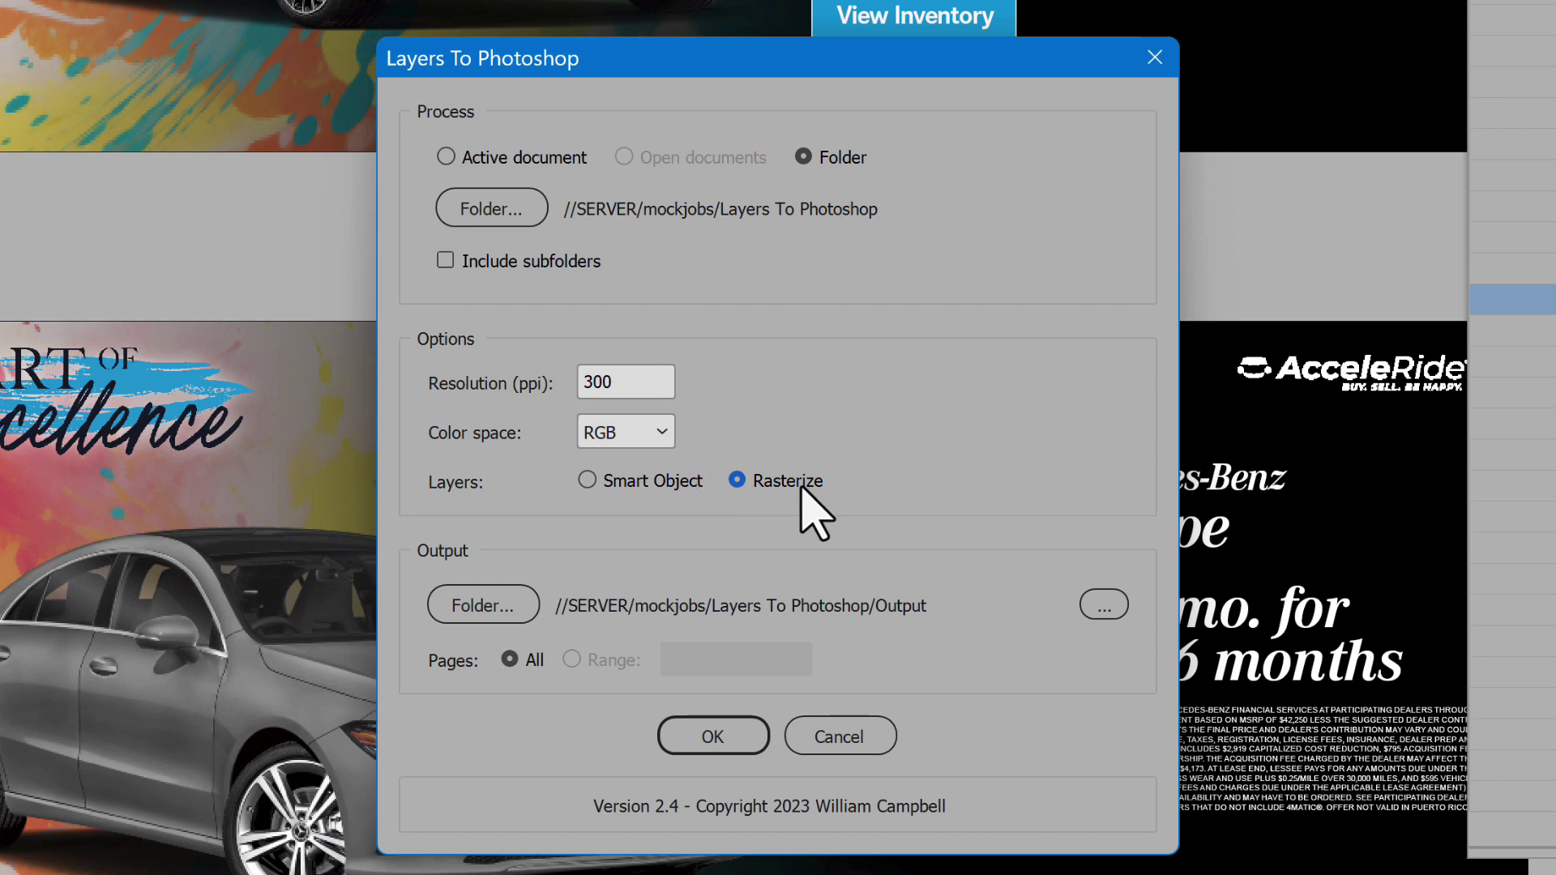
left_click(642, 486)
Step: Save to the Output folder, processing the active document with all pages
left_click(503, 608)
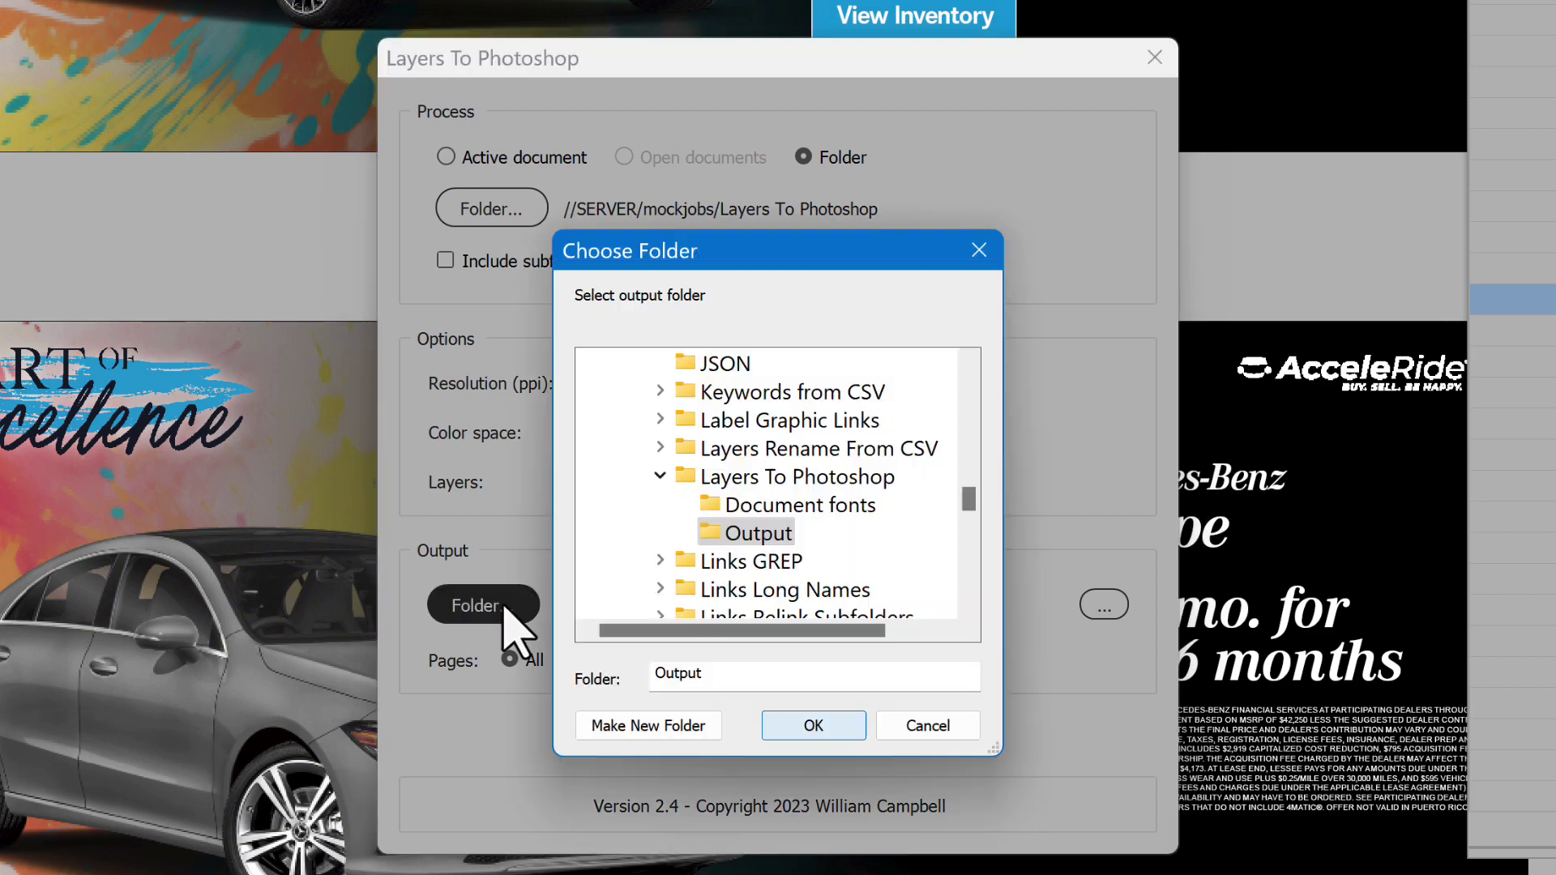
left_click(813, 726)
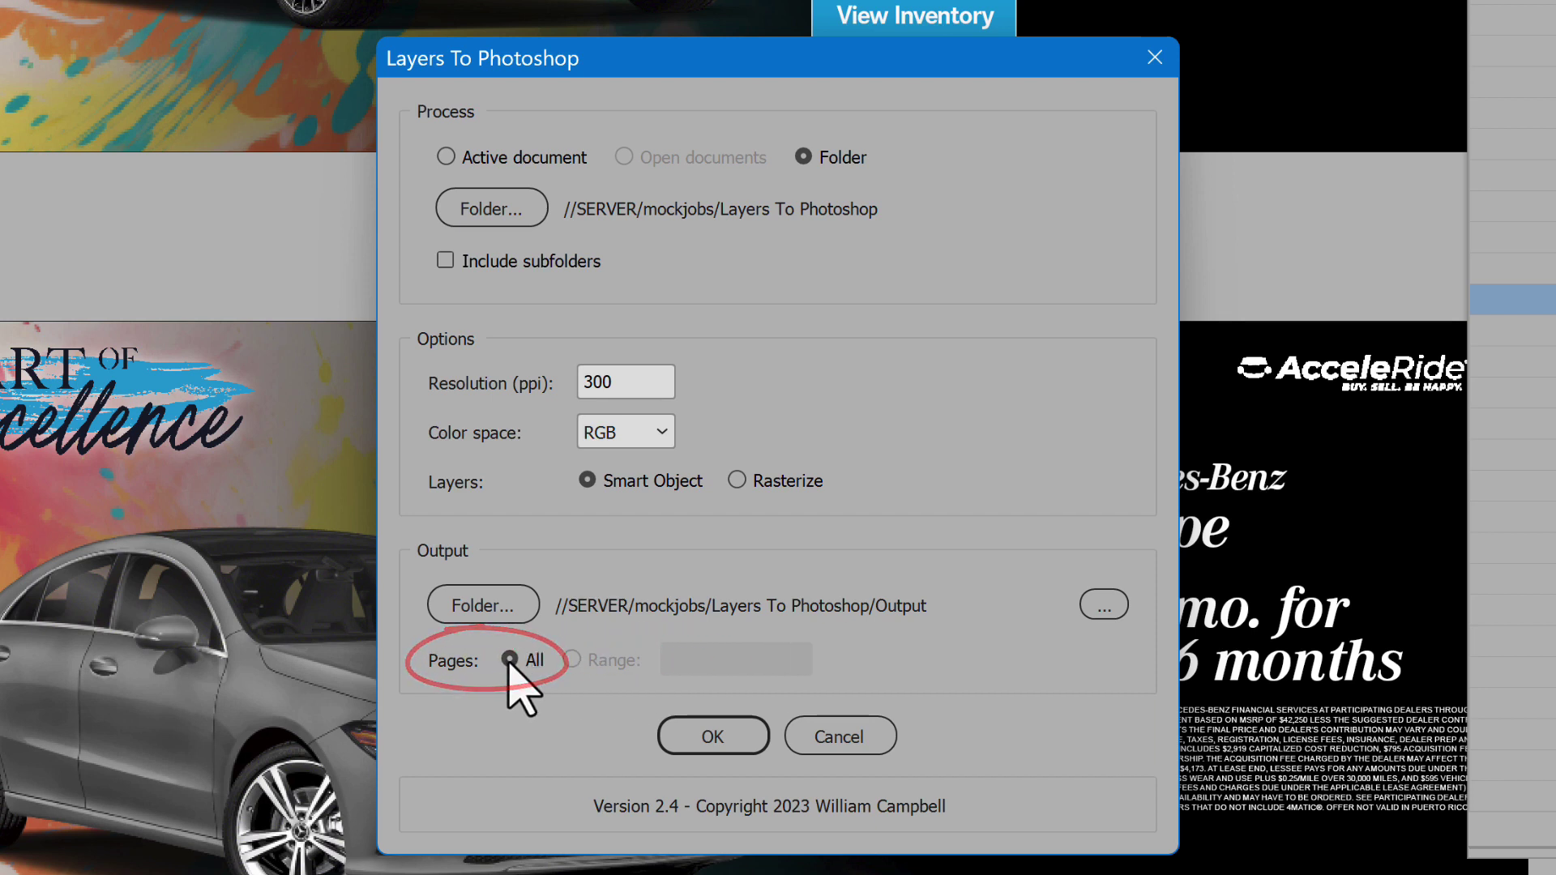
left_click(446, 157)
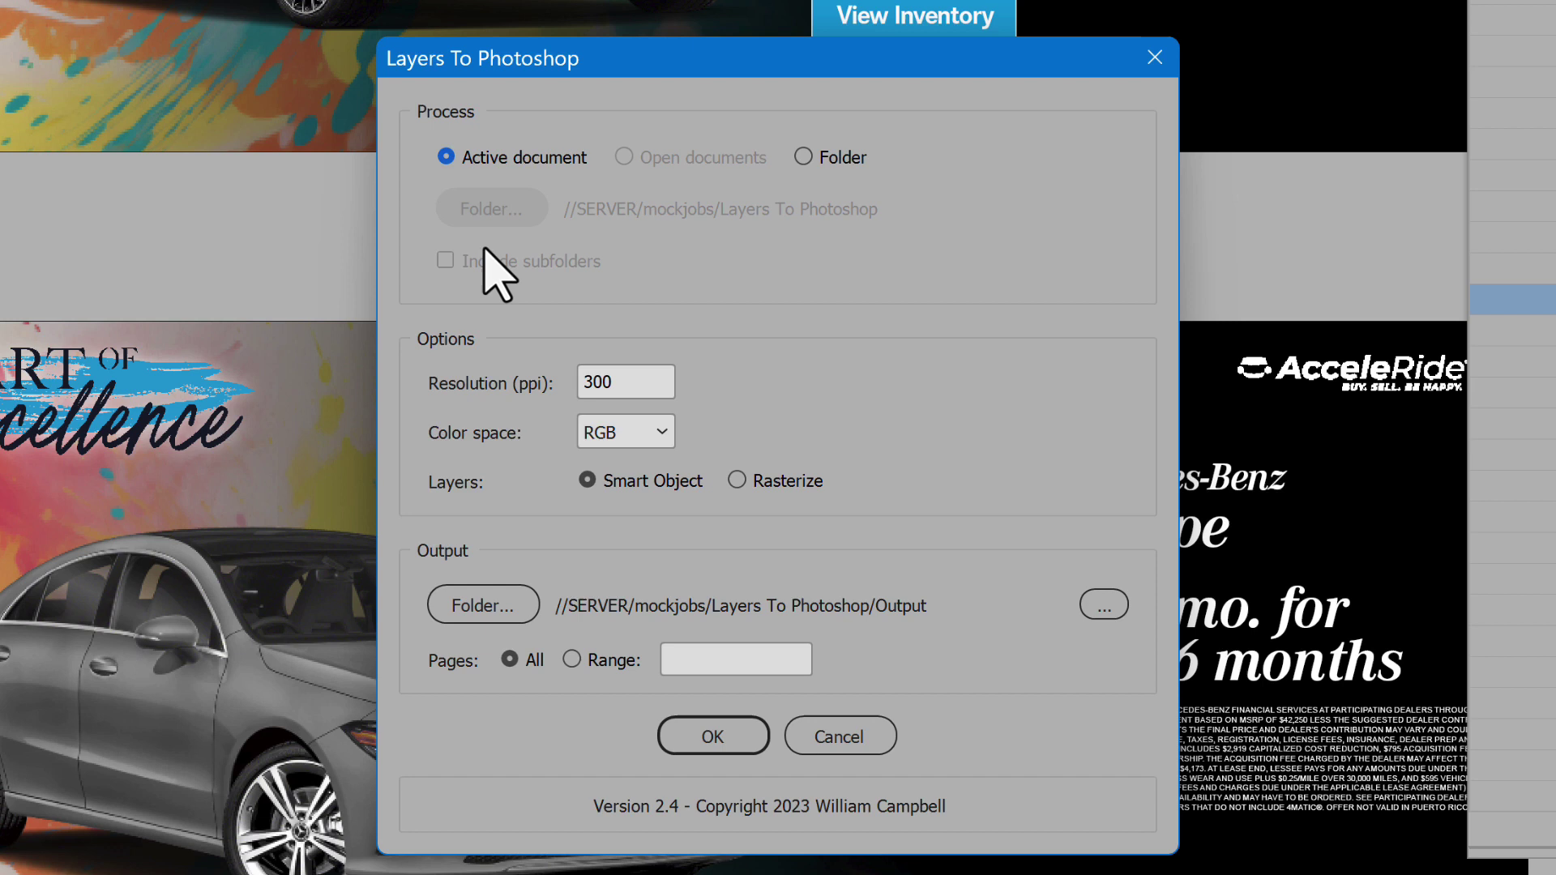
left_click(616, 663)
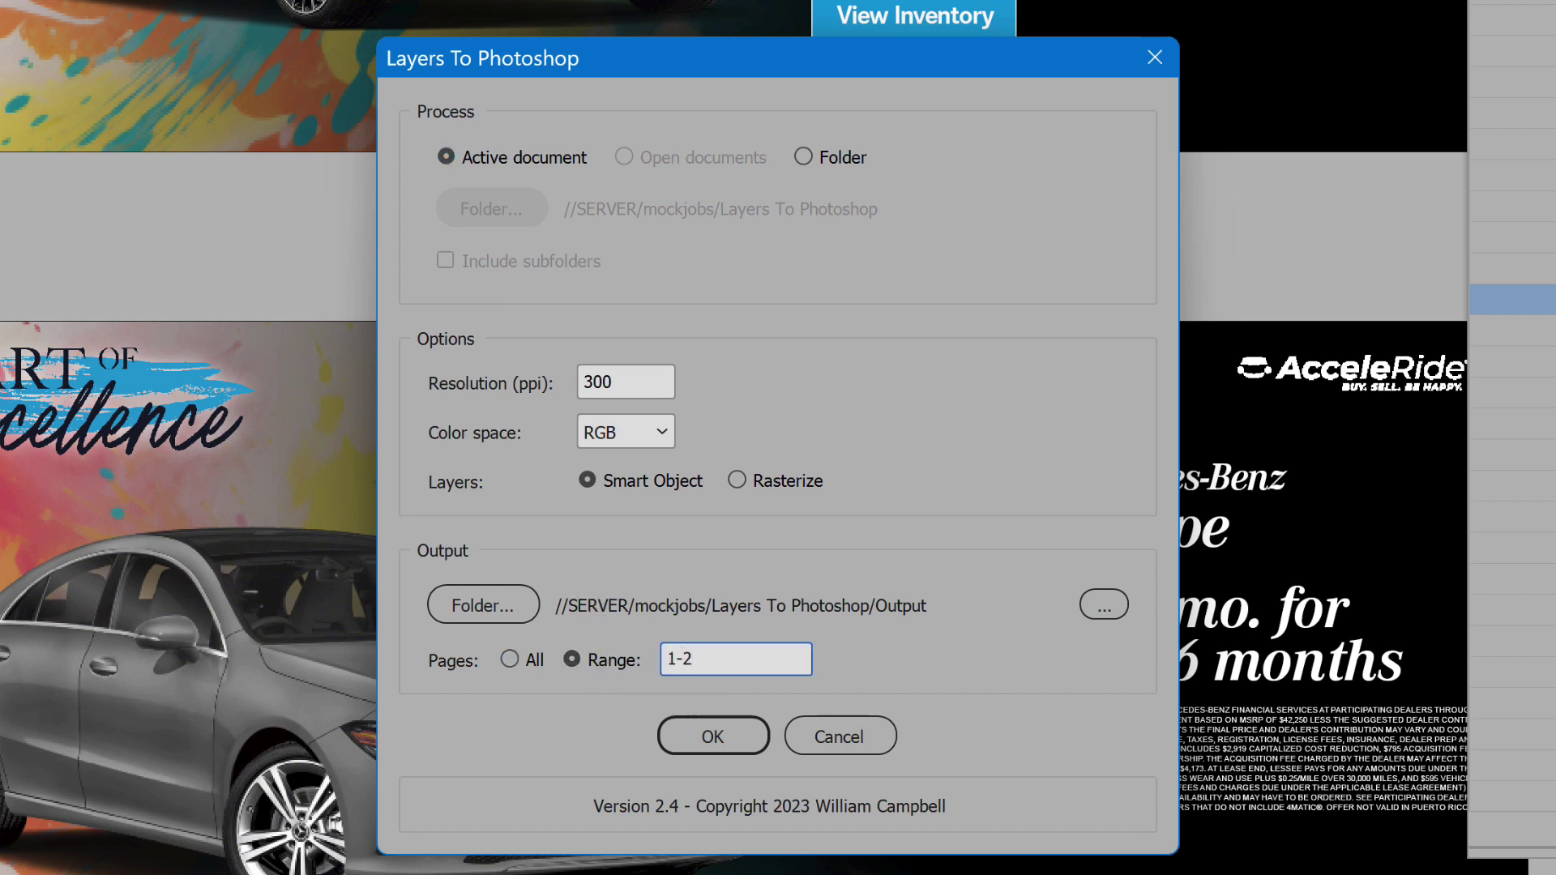
left_click(523, 661)
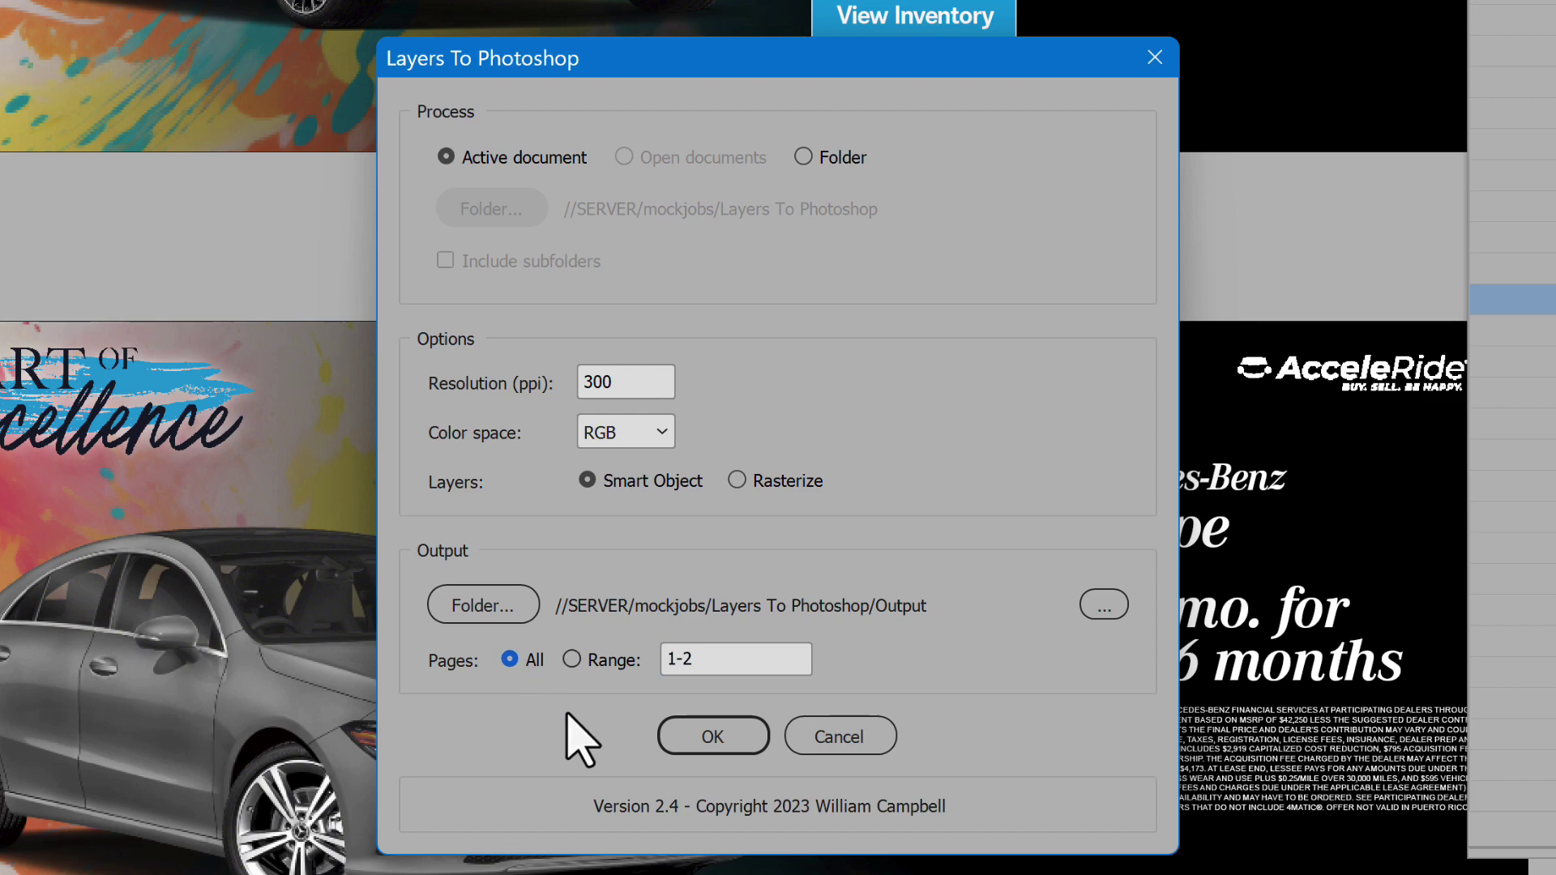
Step: Start the PSD export and dismiss the Done message
left_click(713, 733)
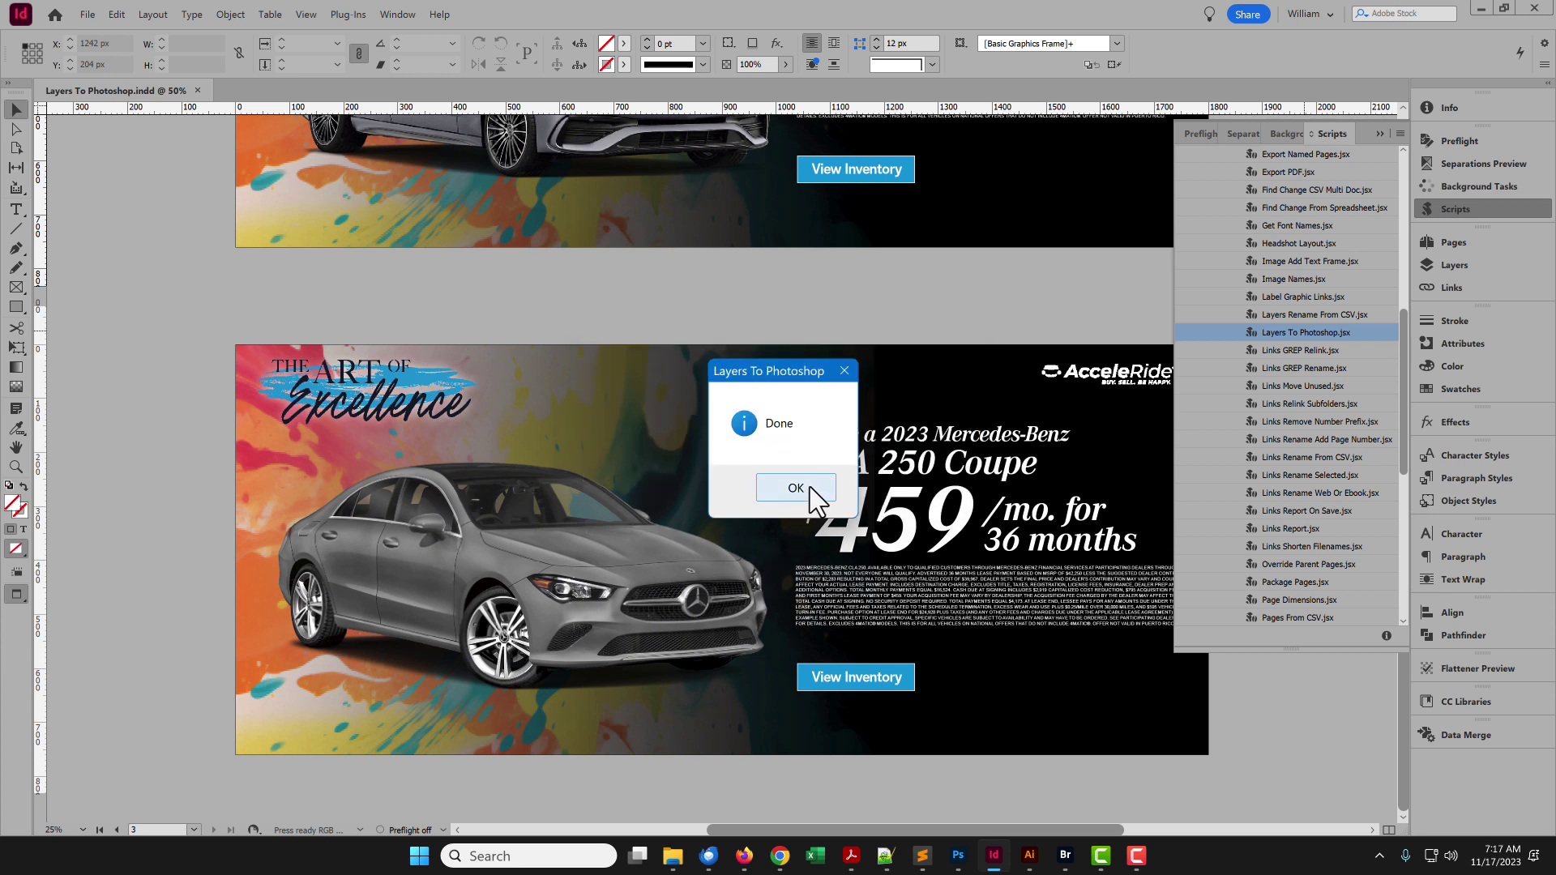
left_click(821, 497)
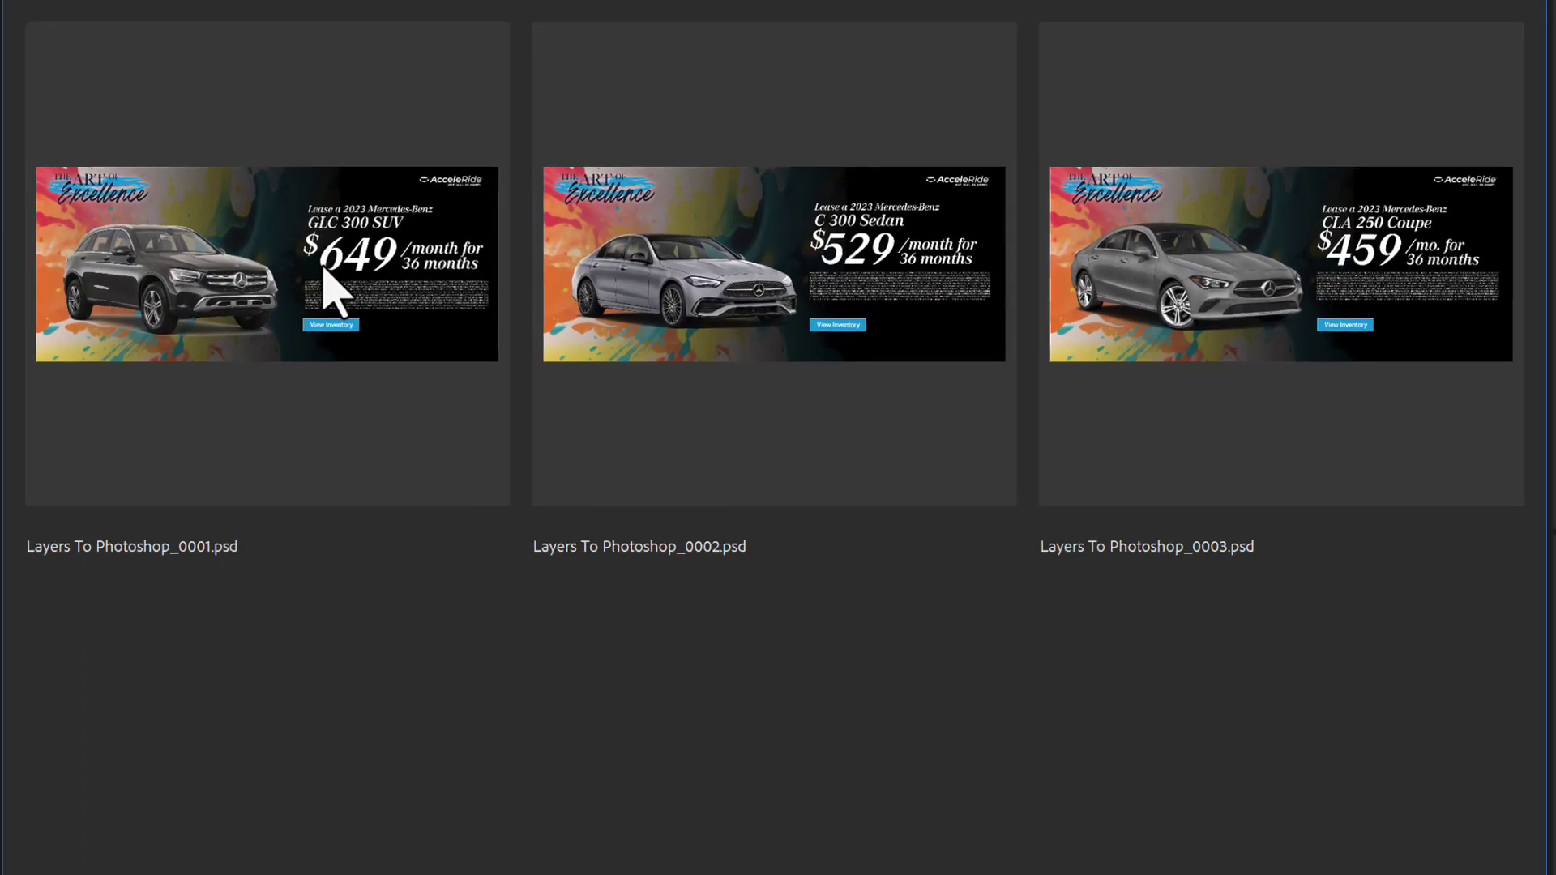
Step: Open Layers To Photoshop_0001.psd in Photoshop and edit its Offers layer contents
left_click(324, 268)
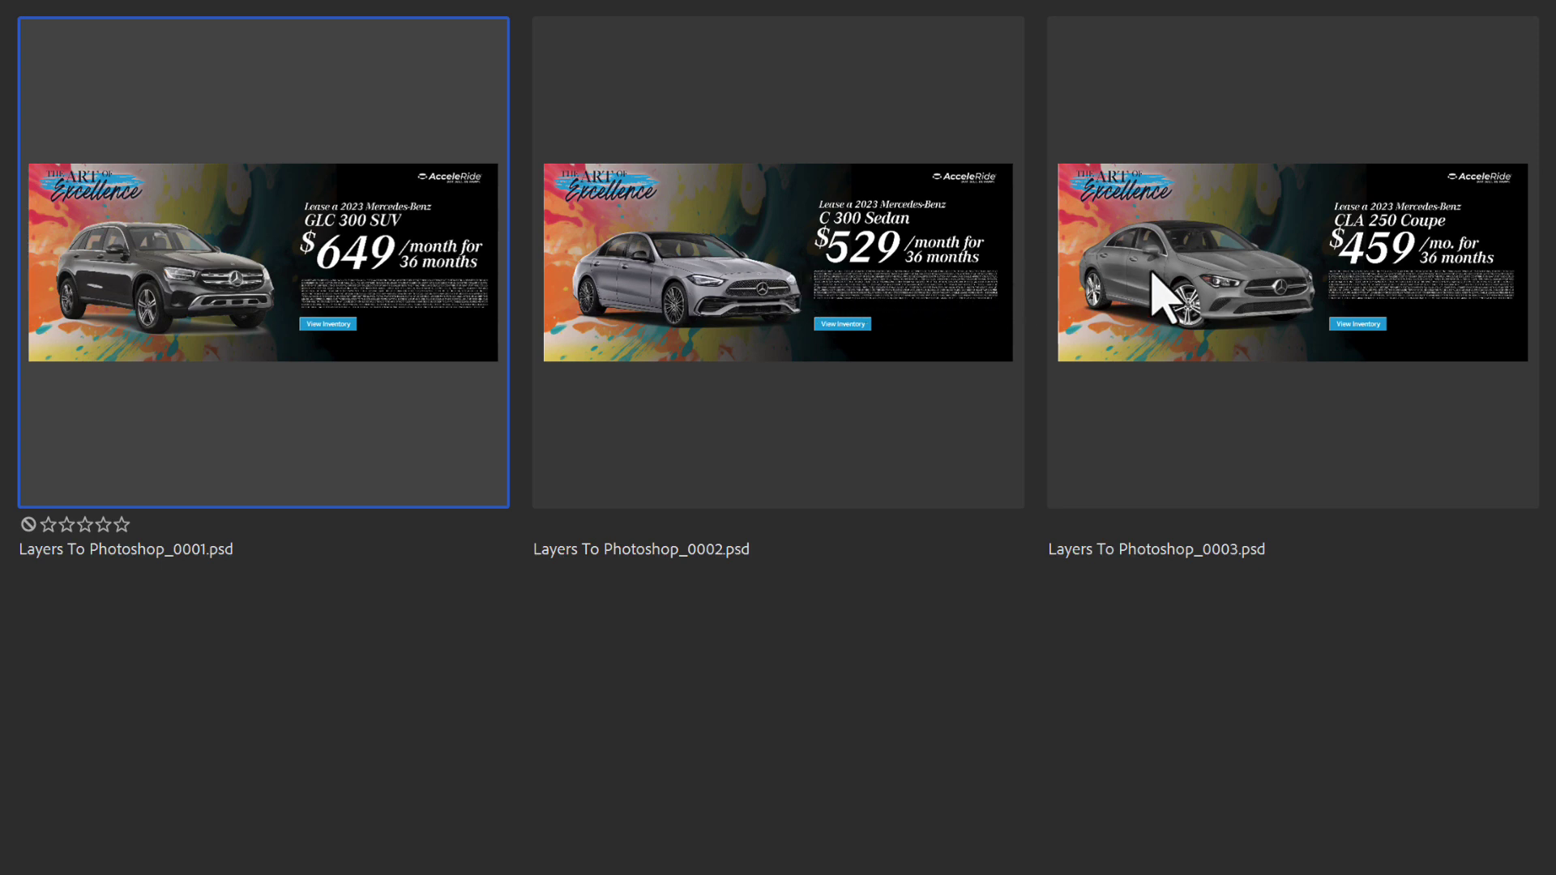
double_click(399, 274)
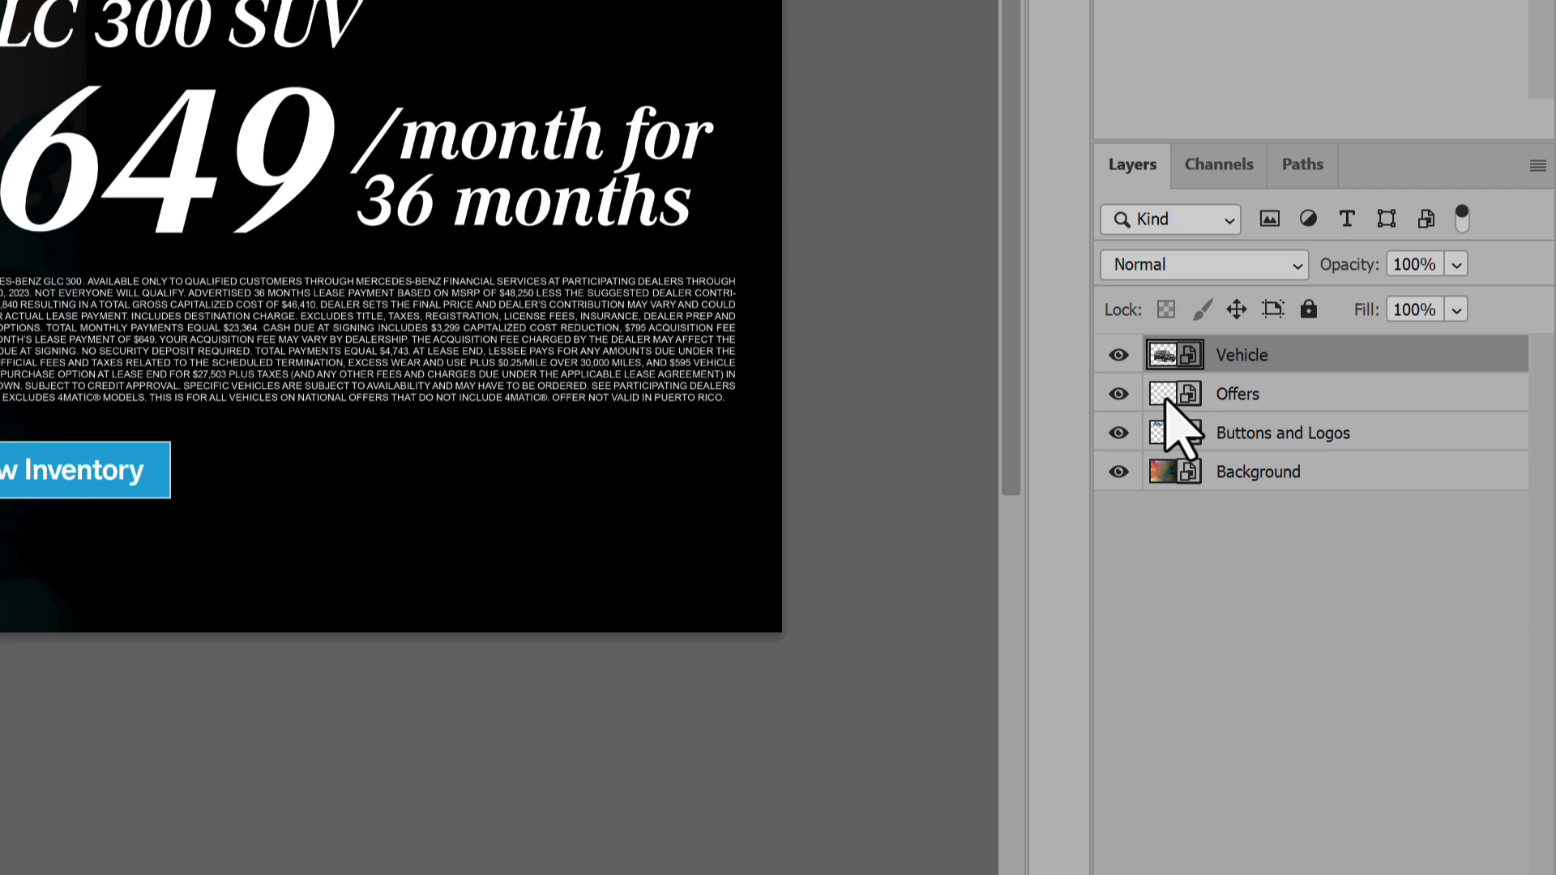
double_click(1165, 395)
Step: Replace the 6 with 7 so the price reads $749, then save and close
left_click(944, 476)
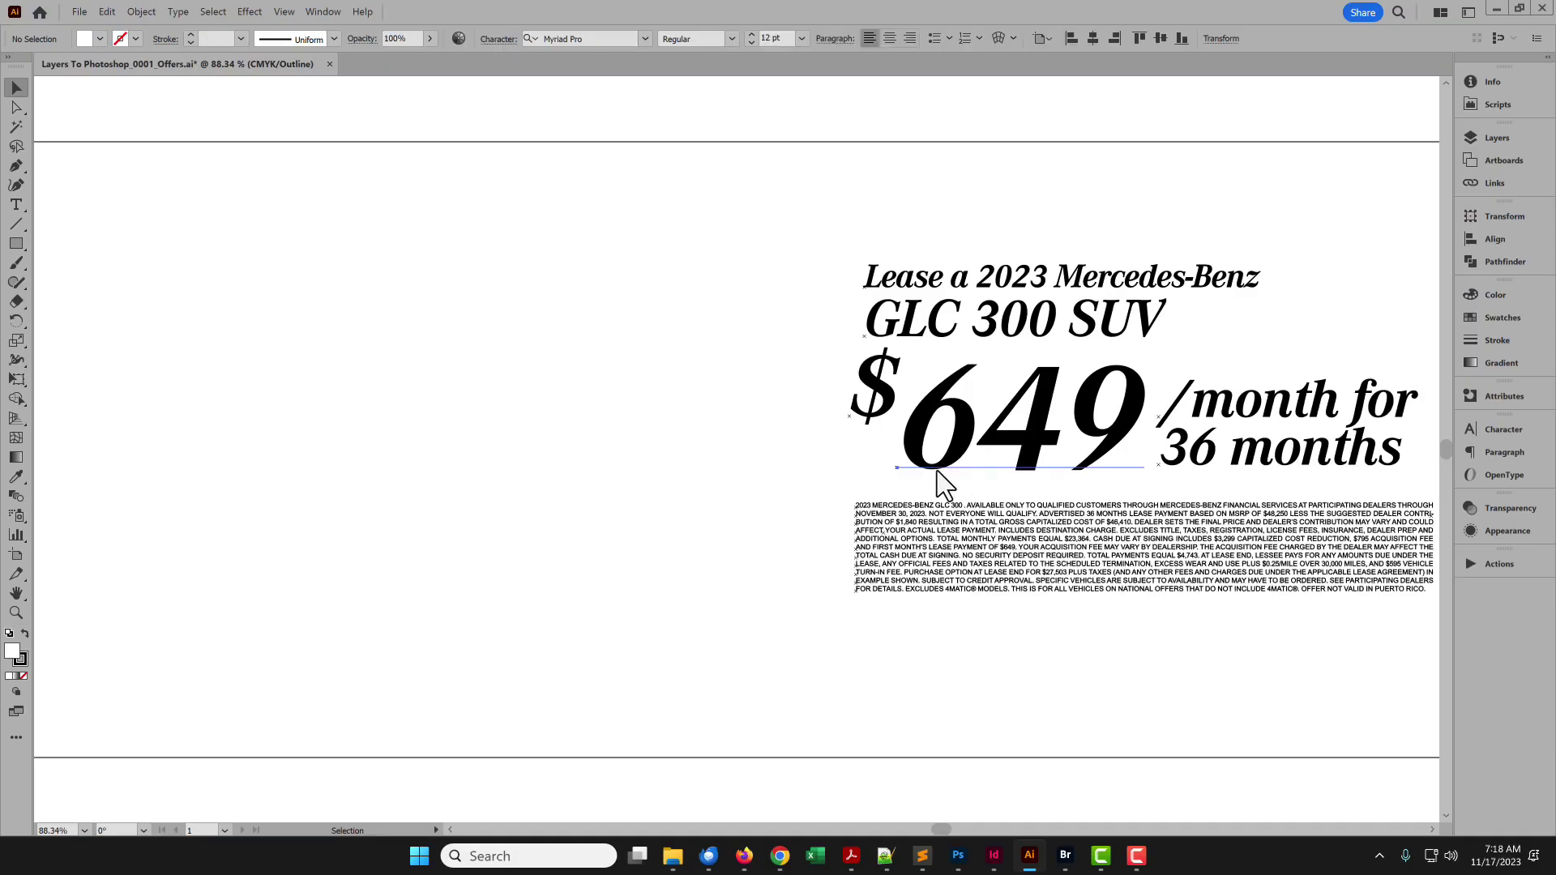
double_click(972, 454)
key("shift+Left")
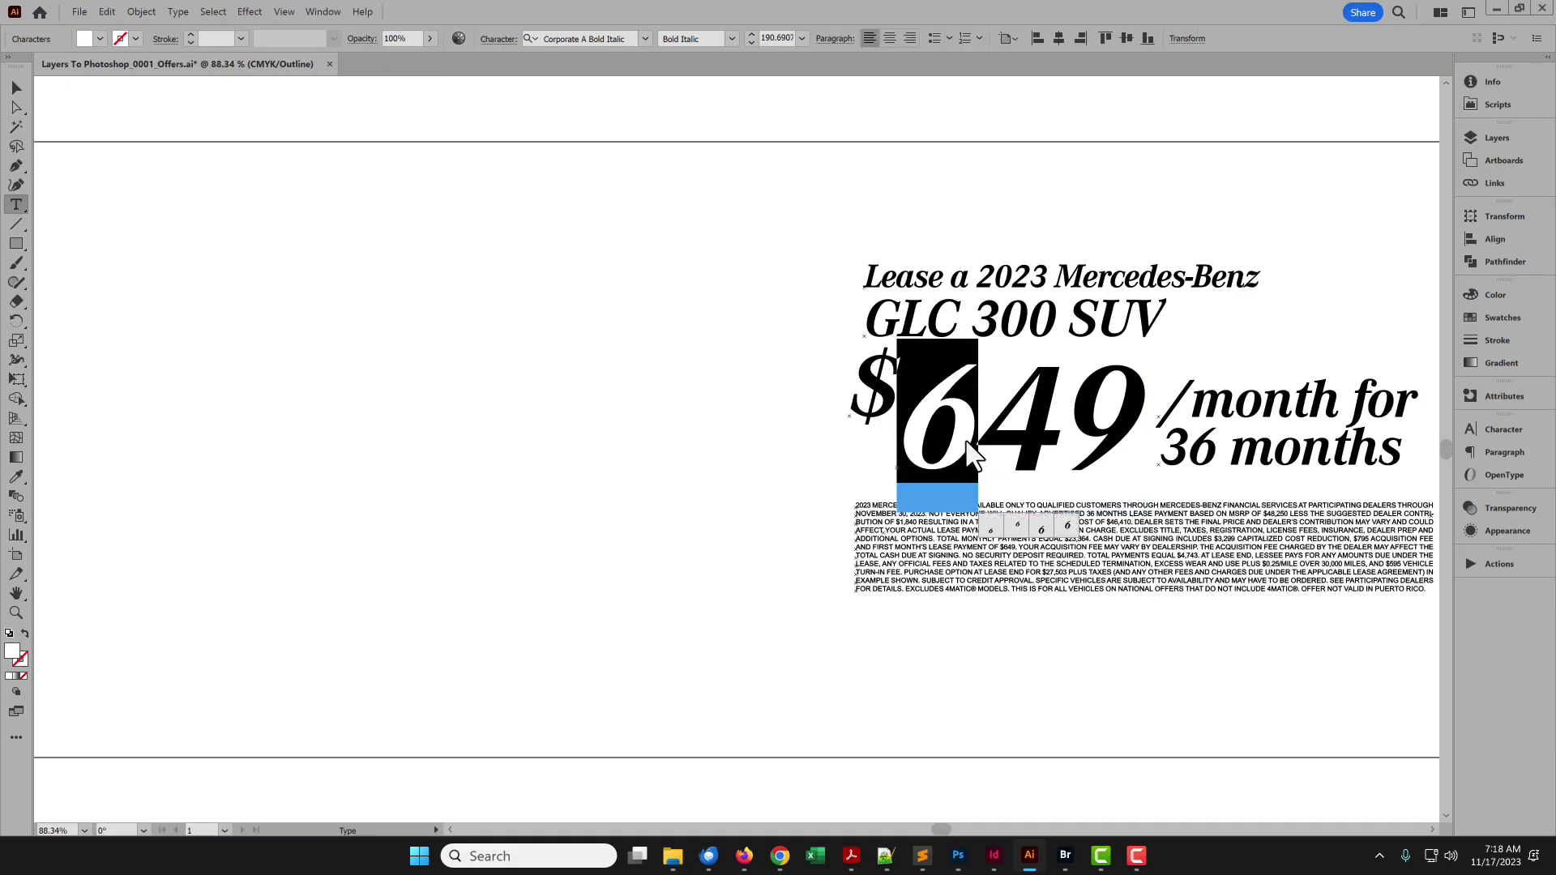
type("7")
key("Escape")
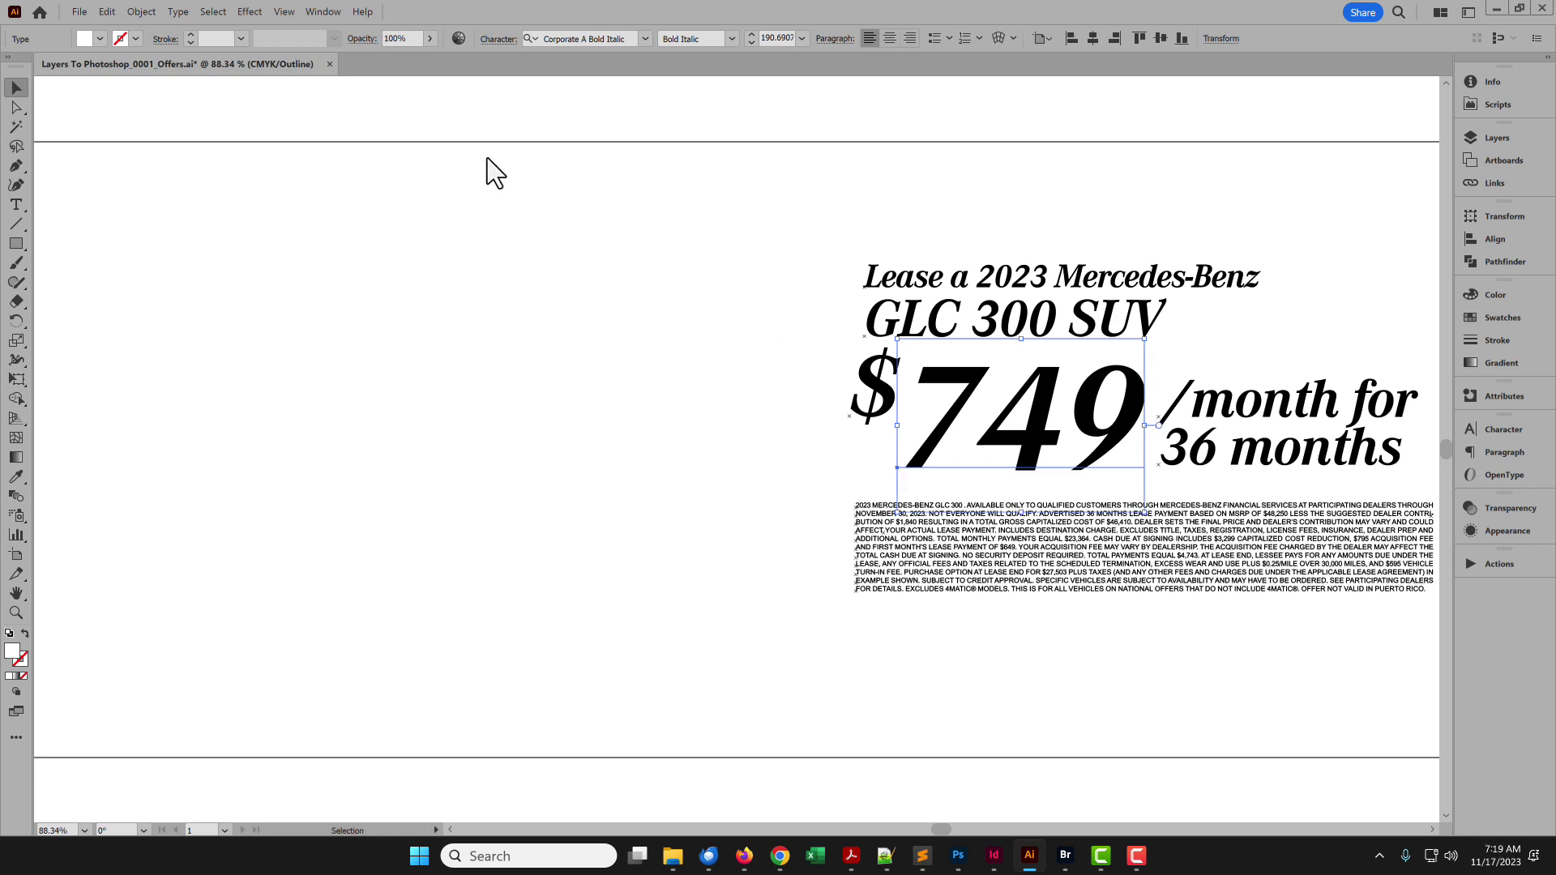
left_click(329, 64)
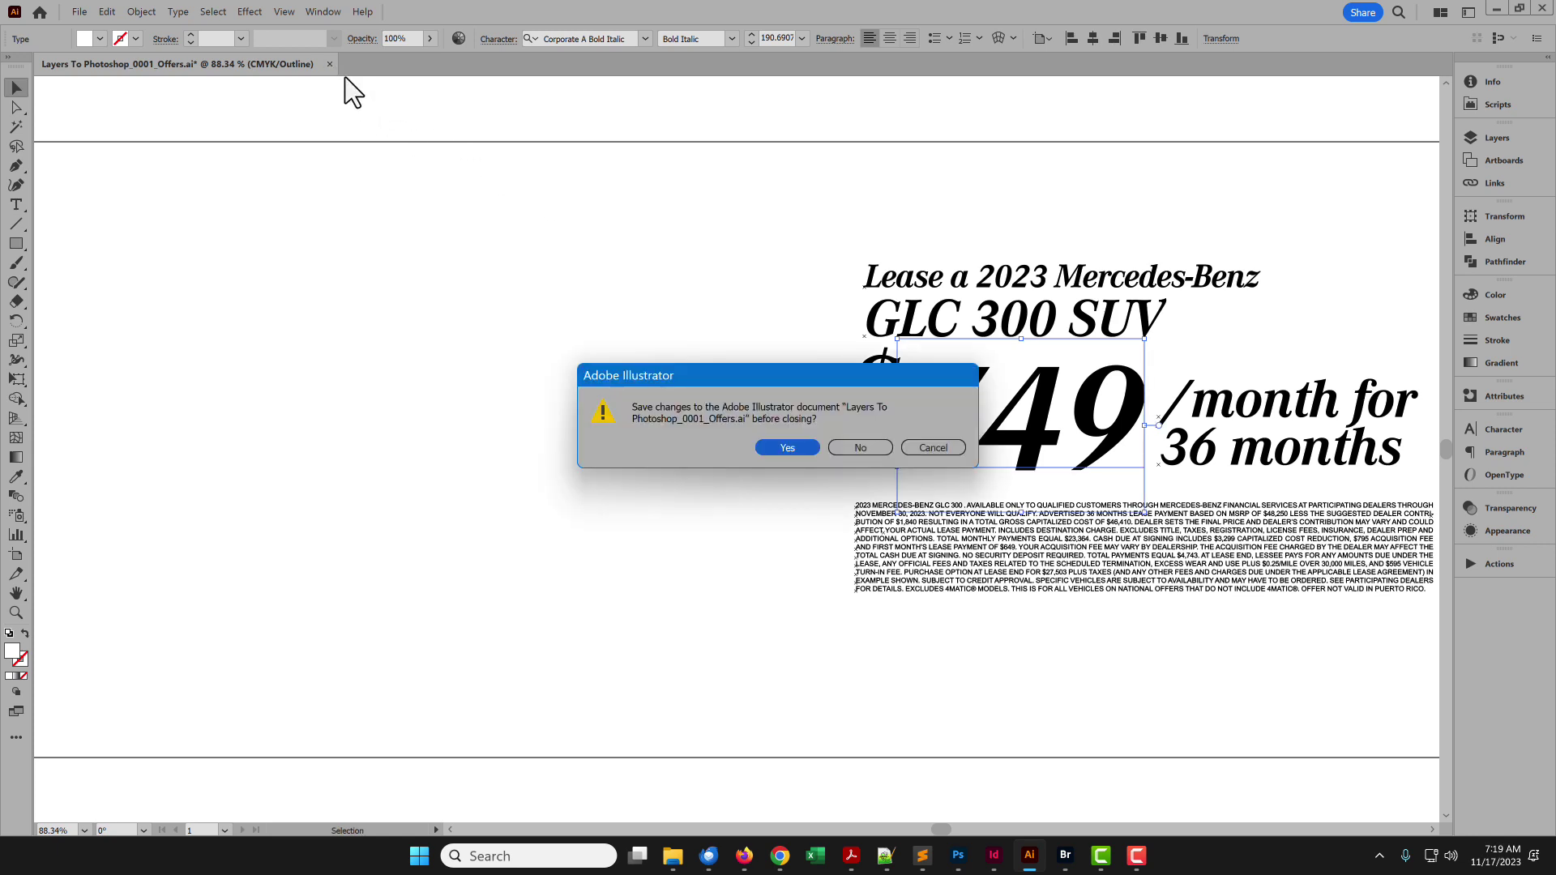
left_click(779, 447)
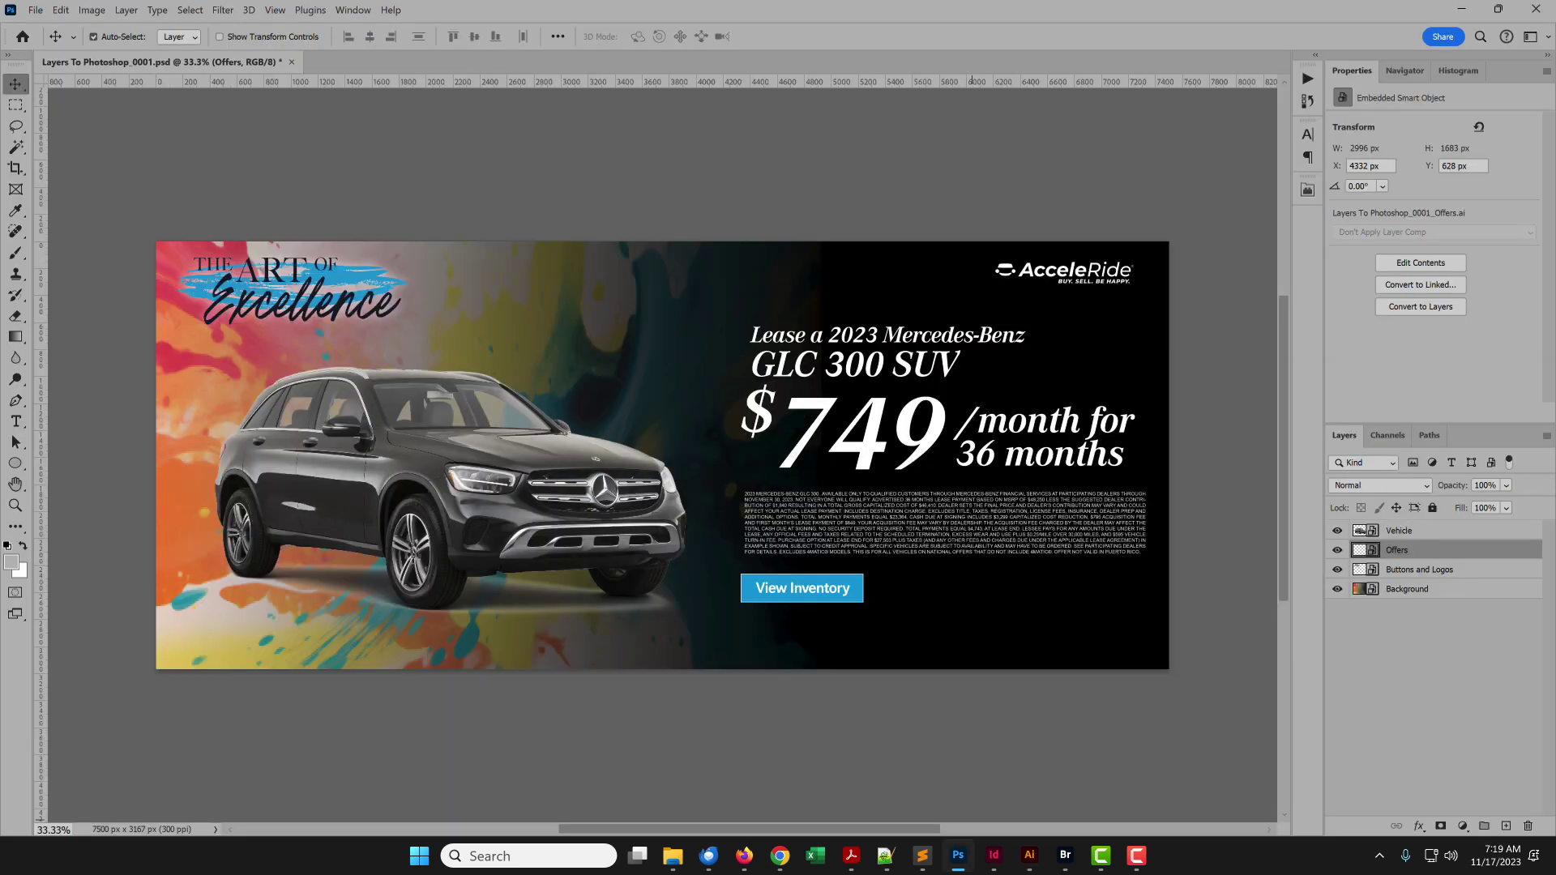